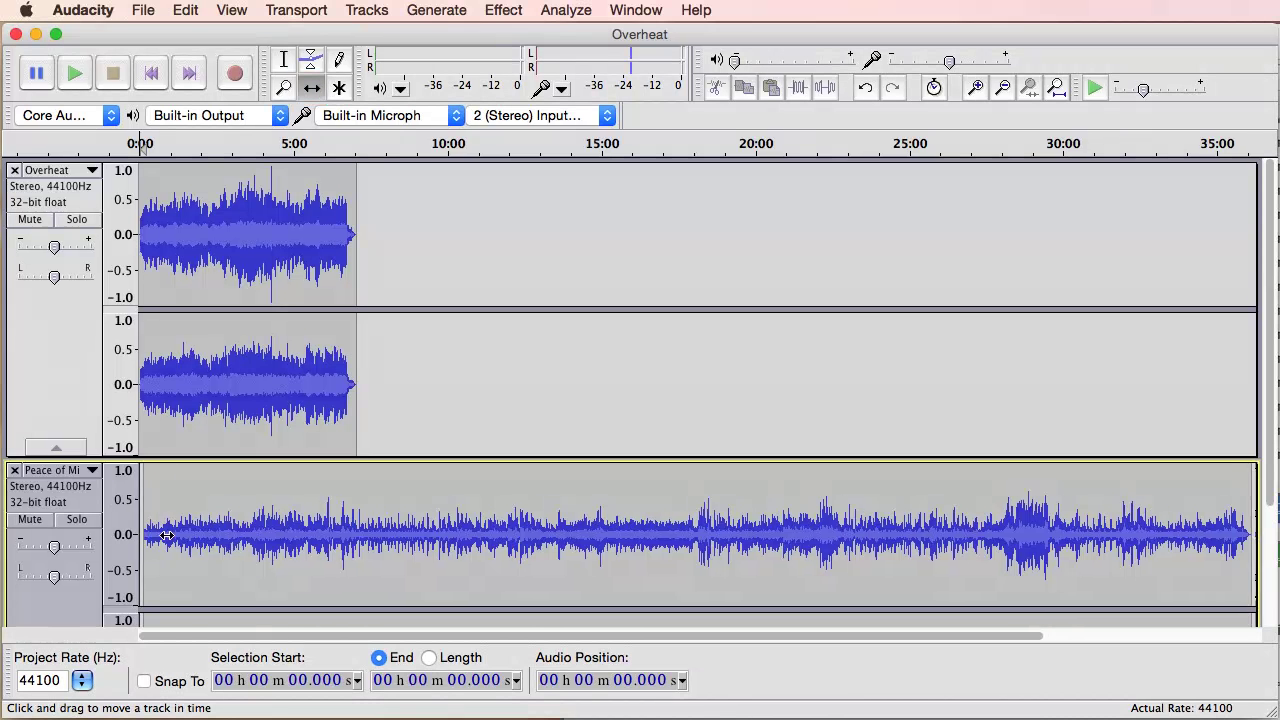
# Move the second music clip right so it starts exactly where the Overheat clip ends
pyautogui.moveTo(160, 532); pyautogui.dragTo(362, 535)
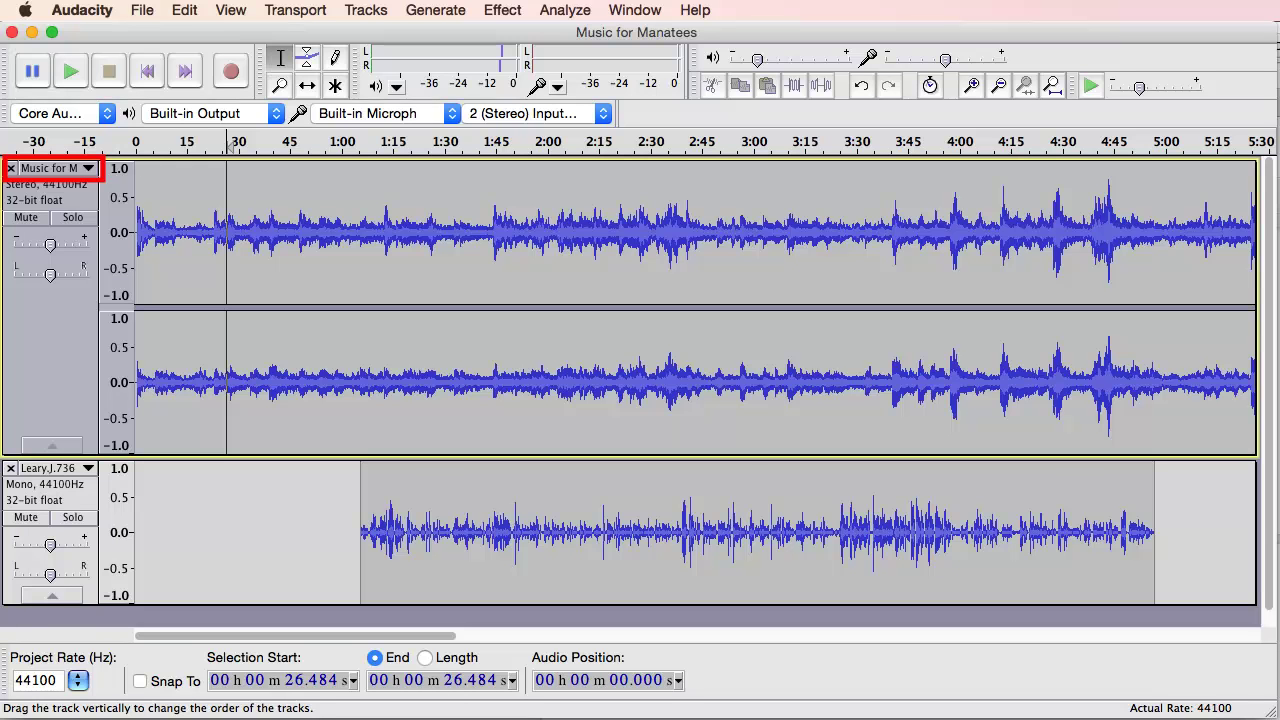
# Bring up the track's dropdown options menu to mute the mono voice track
pyautogui.click(50, 168)
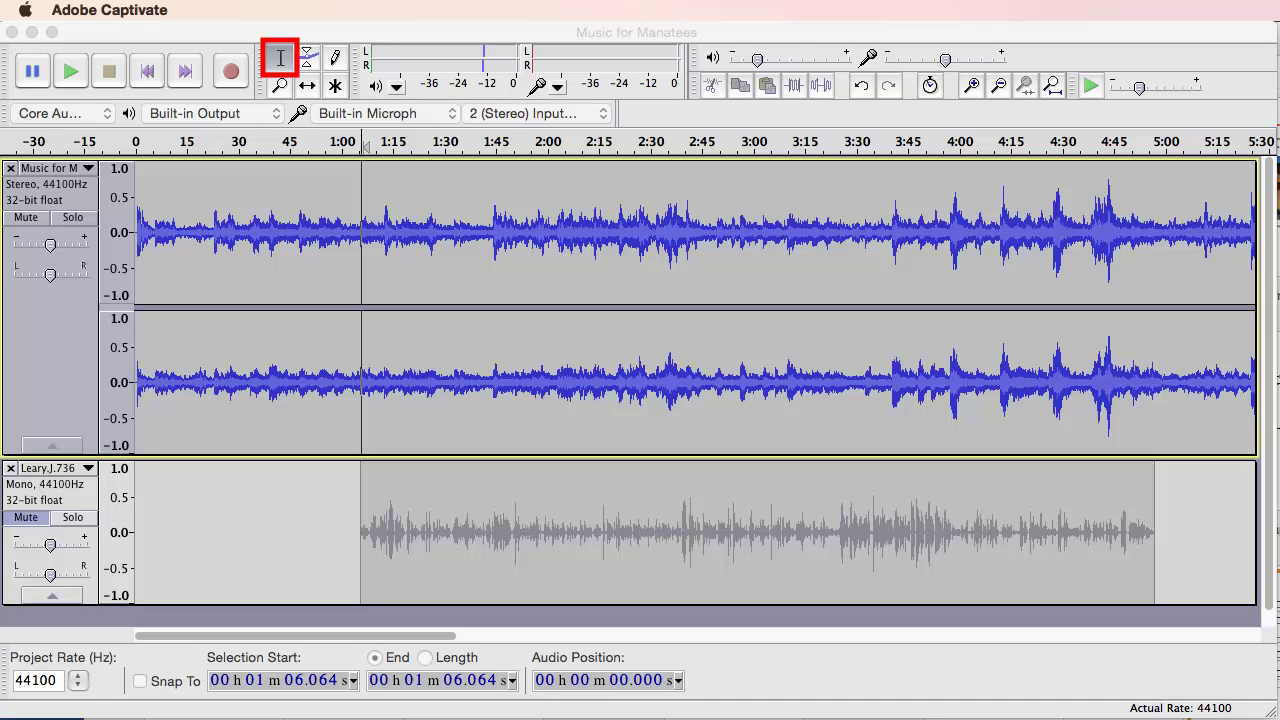
# Select the closing stretch of the Peace of Mi… music track for the fade-out
pyautogui.moveTo(362, 200)
pyautogui.mouseDown()
pyautogui.moveTo(742, 217)
pyautogui.moveTo(1158, 261)
pyautogui.mouseUp()
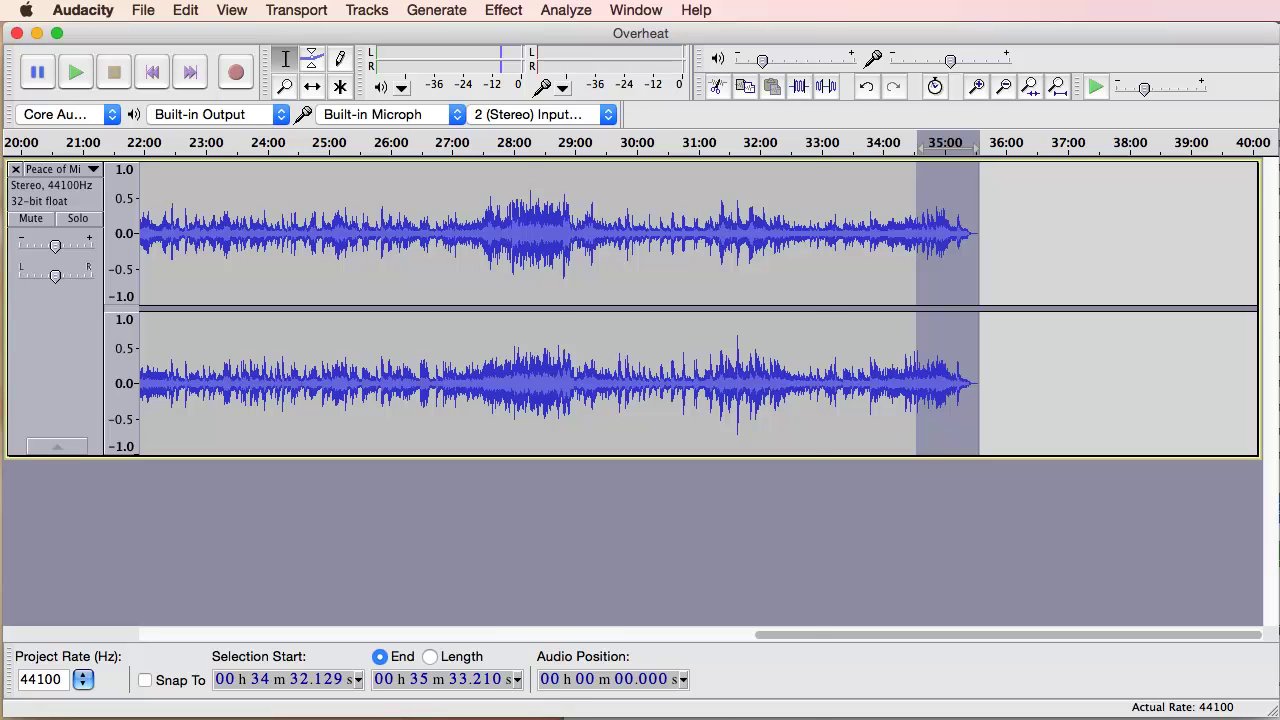
# Bring up the Effect menu's list of audio effects for the current selection
pyautogui.click(503, 10)
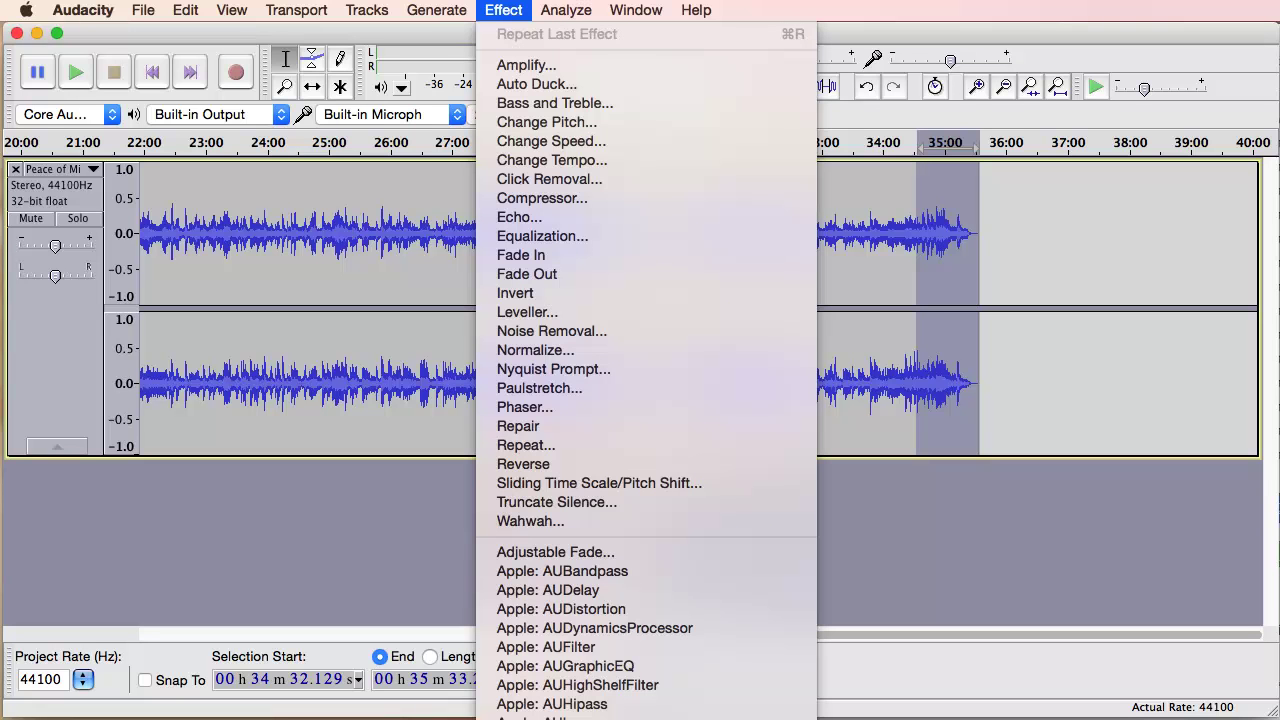